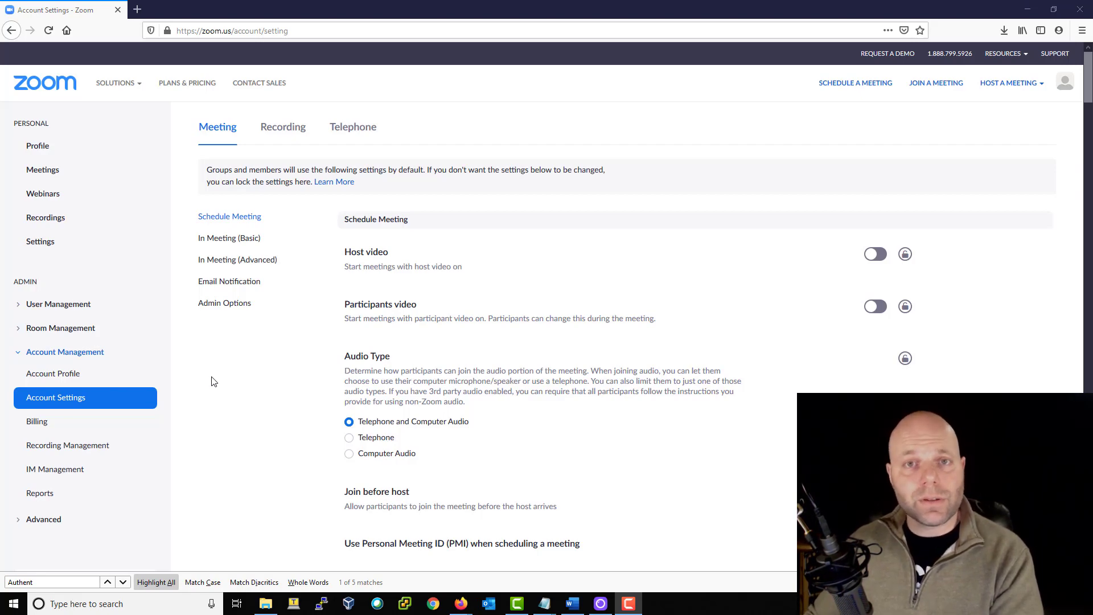
pyautogui.scroll(-1, 283, 410)
pyautogui.scroll(-5, 283, 410)
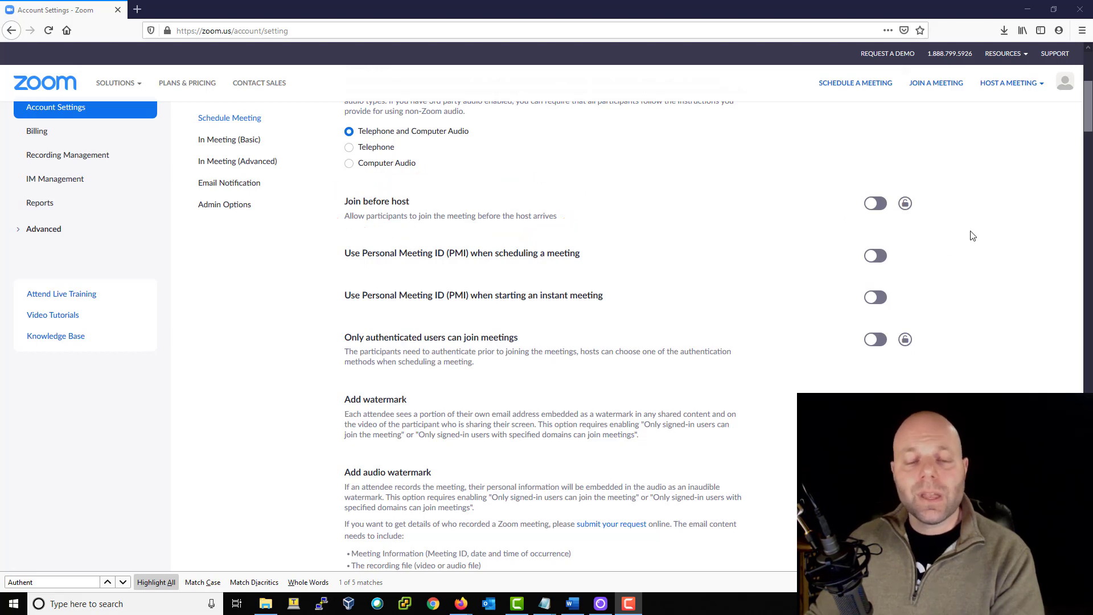
pyautogui.scroll(-3, 973, 260)
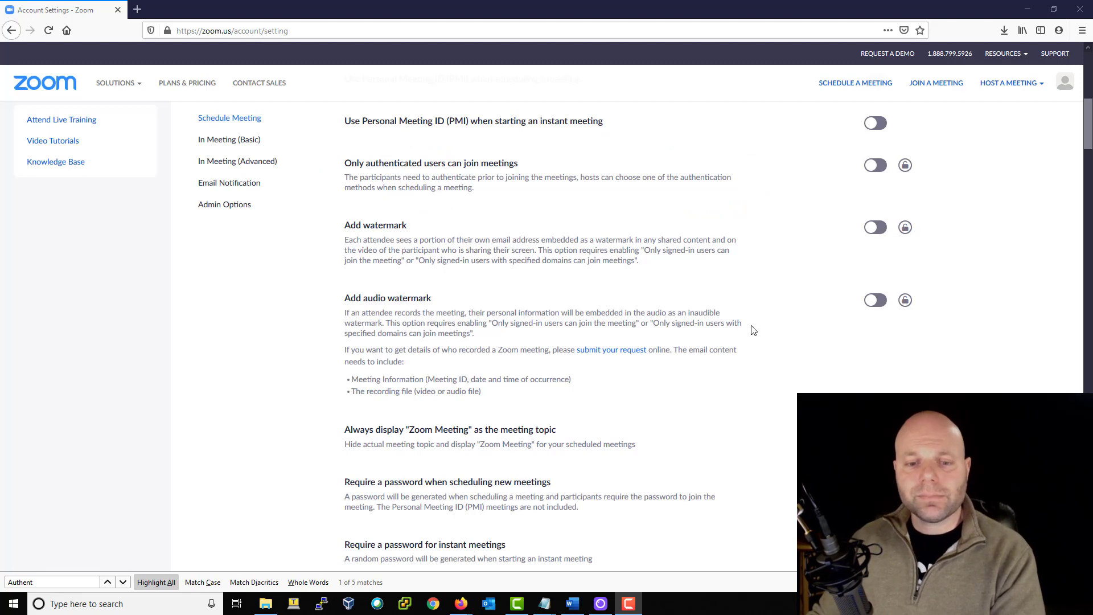
pyautogui.scroll(-3, 755, 329)
pyautogui.scroll(-5, 756, 332)
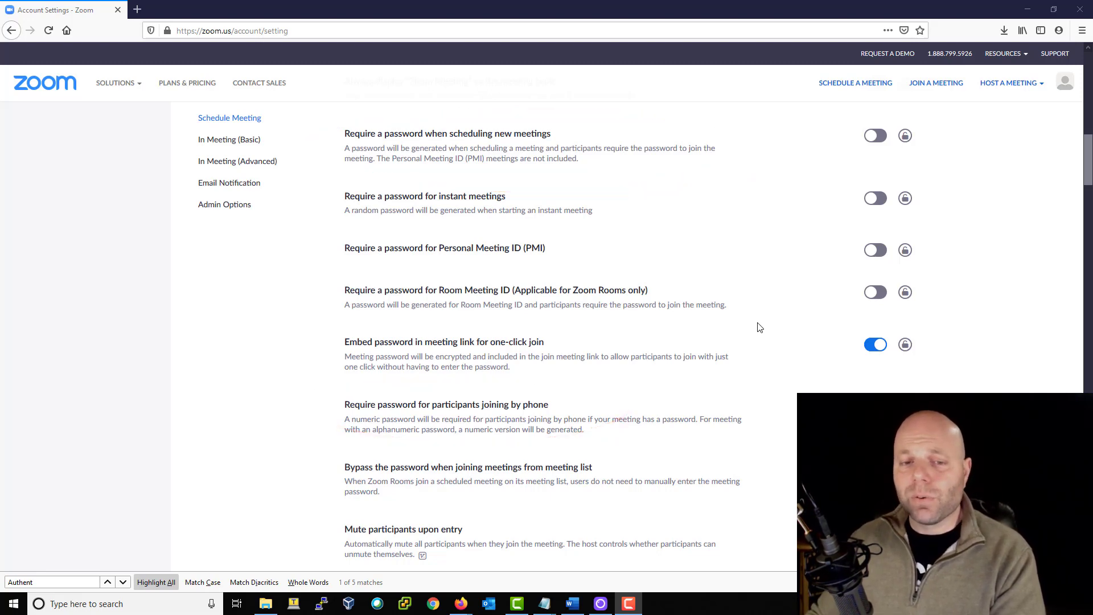
pyautogui.scroll(-1, 762, 330)
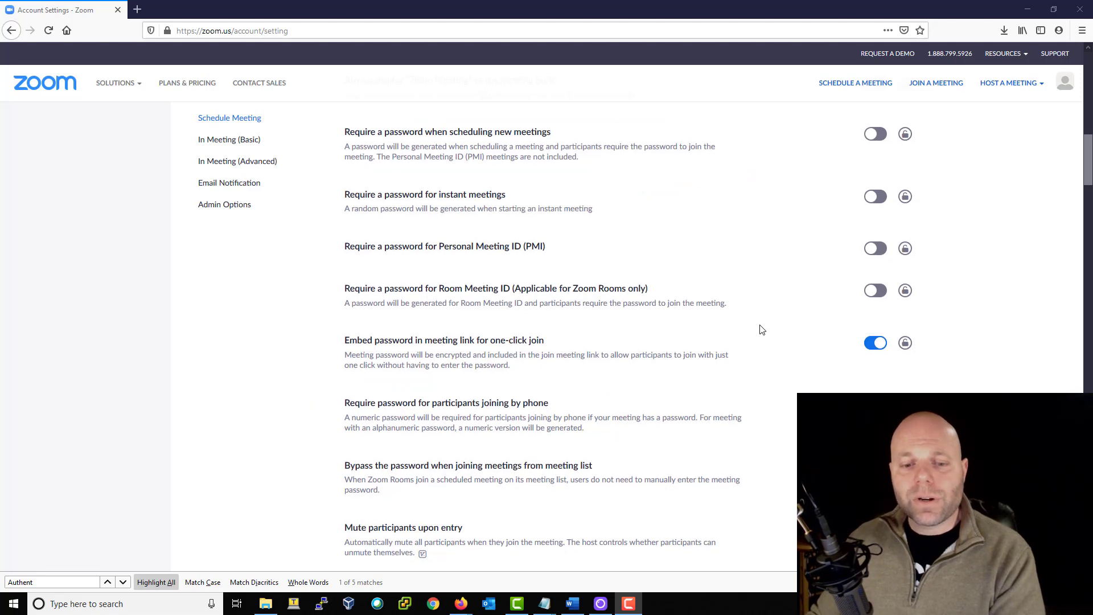
pyautogui.scroll(-5, 760, 328)
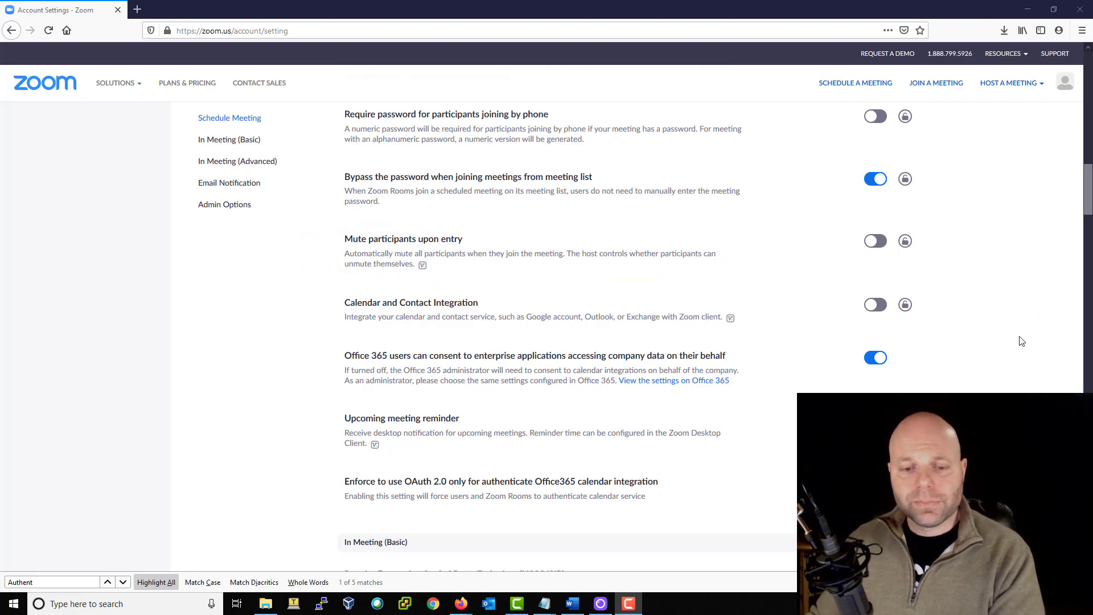
pyautogui.scroll(-6, 1004, 348)
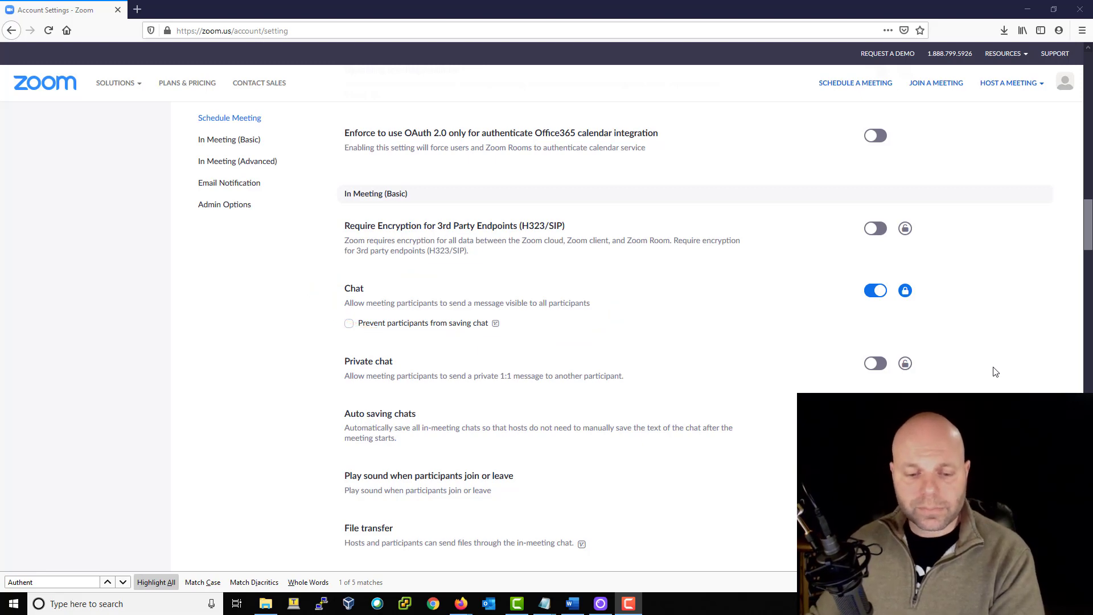
pyautogui.scroll(-6, 994, 374)
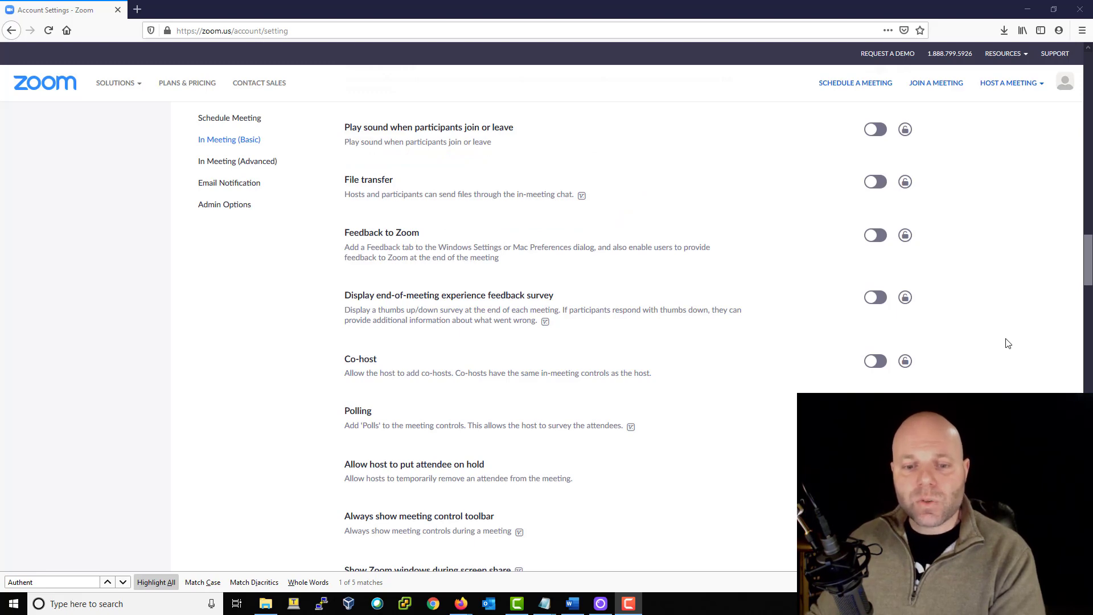
pyautogui.scroll(-1, 1008, 343)
pyautogui.scroll(-6, 1011, 343)
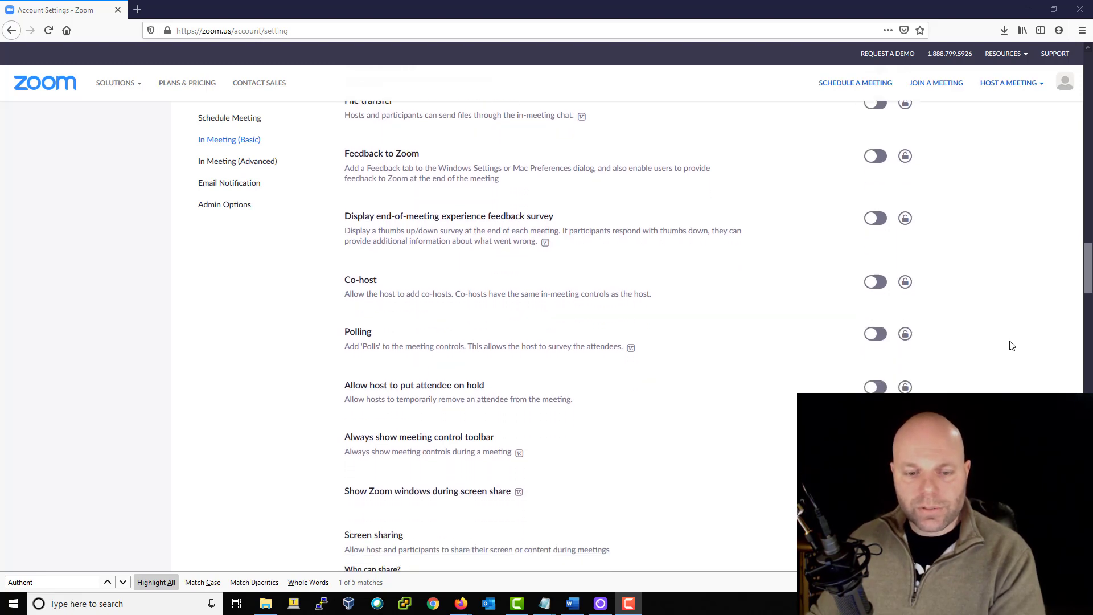
pyautogui.scroll(-1, 1016, 342)
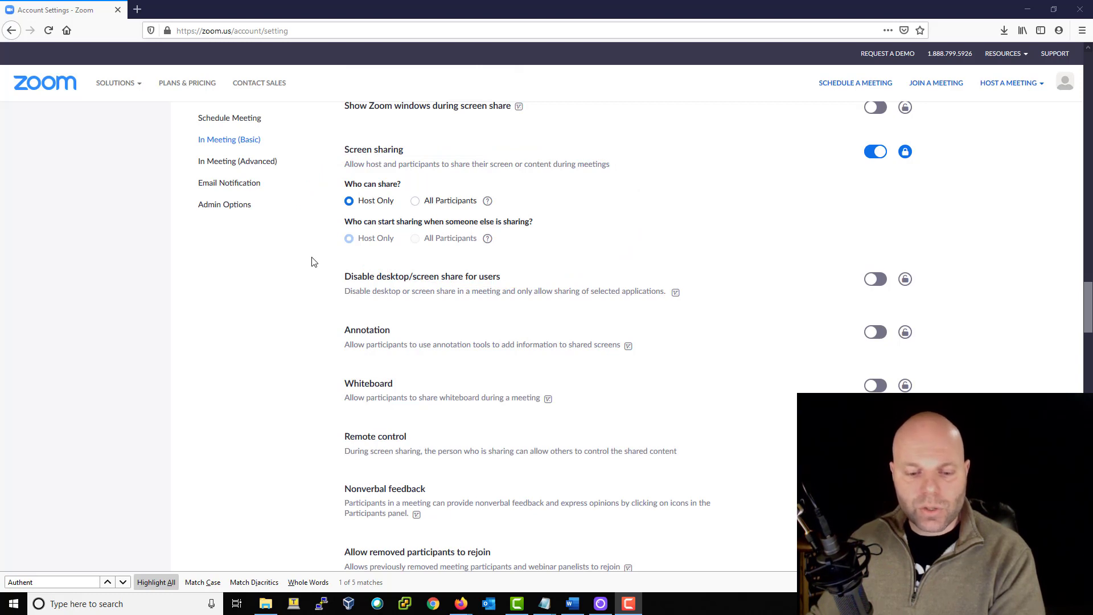
pyautogui.scroll(-4, 312, 262)
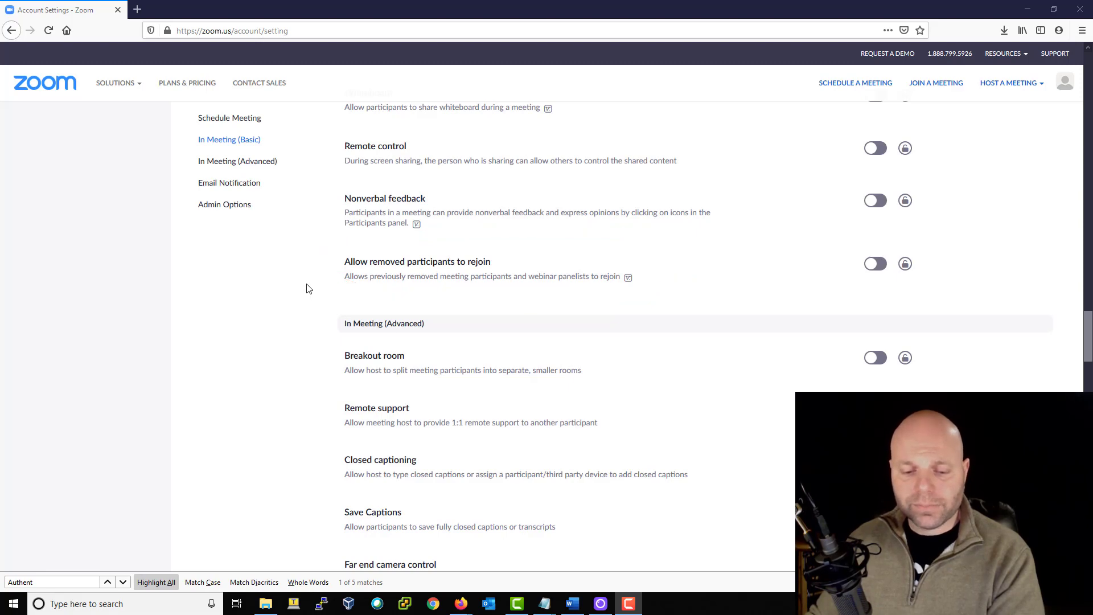
# - Review the In Meeting (Advanced) settings down to Waiting room, left off, then minimize Firefox
pyautogui.scroll(-3, 308, 289)
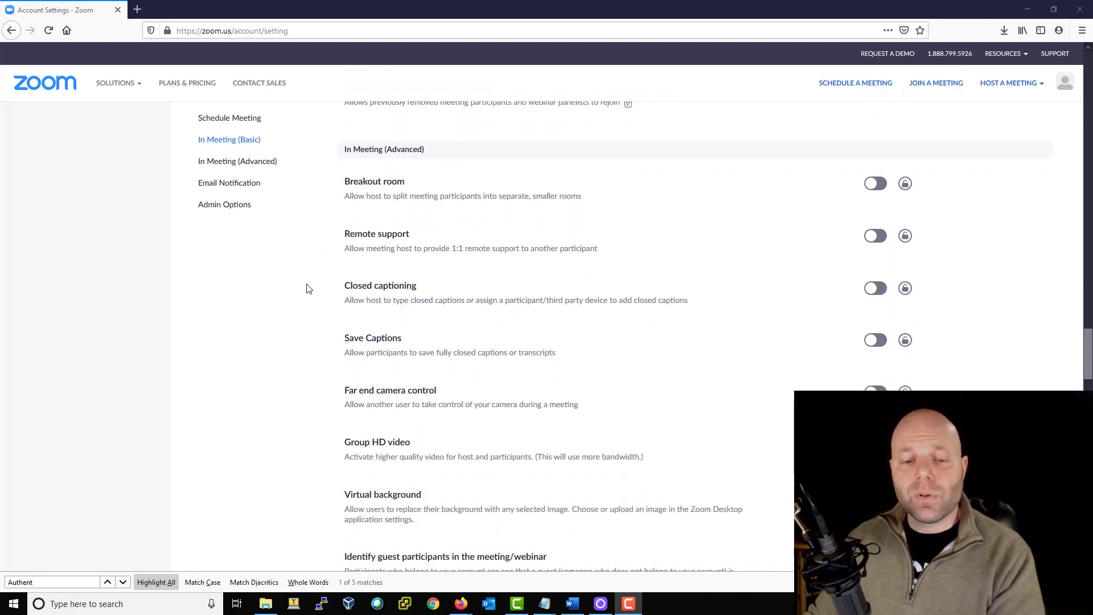
pyautogui.scroll(-4, 308, 289)
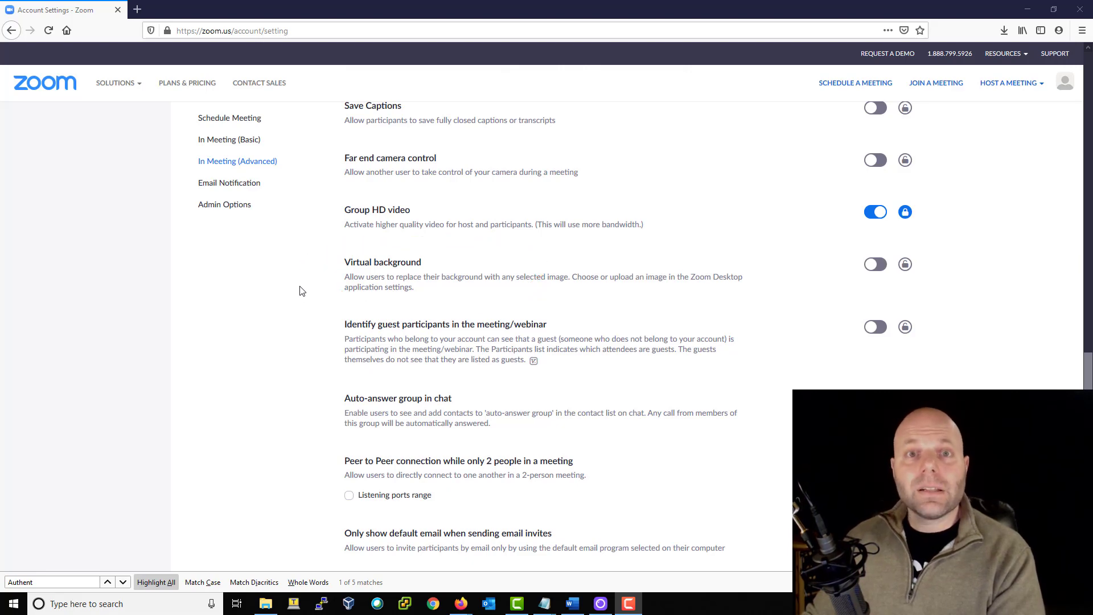
pyautogui.scroll(-8, 301, 291)
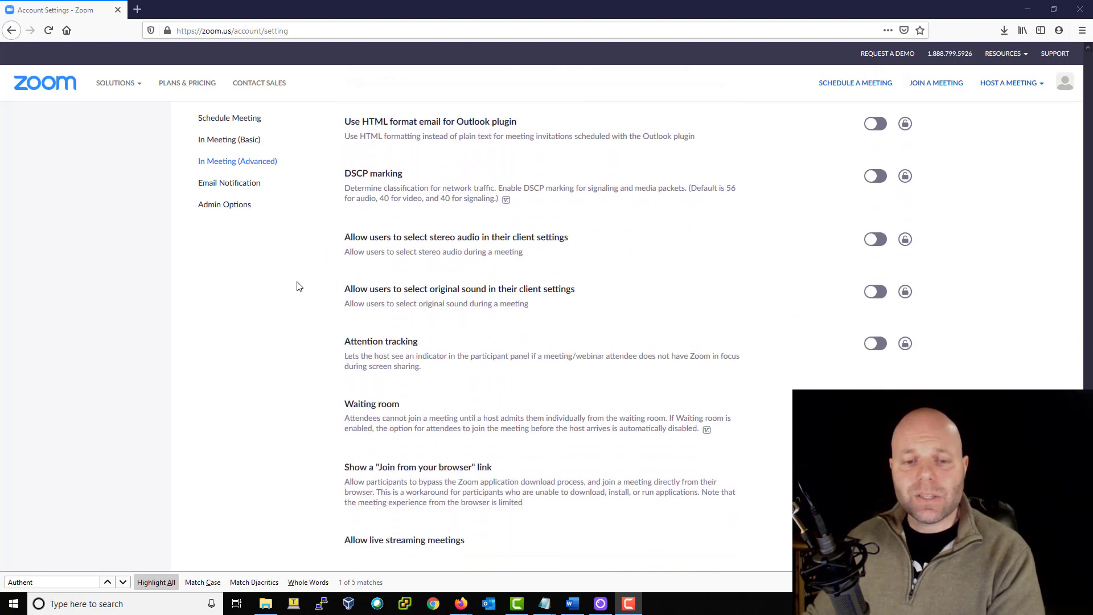
pyautogui.scroll(-3, 300, 286)
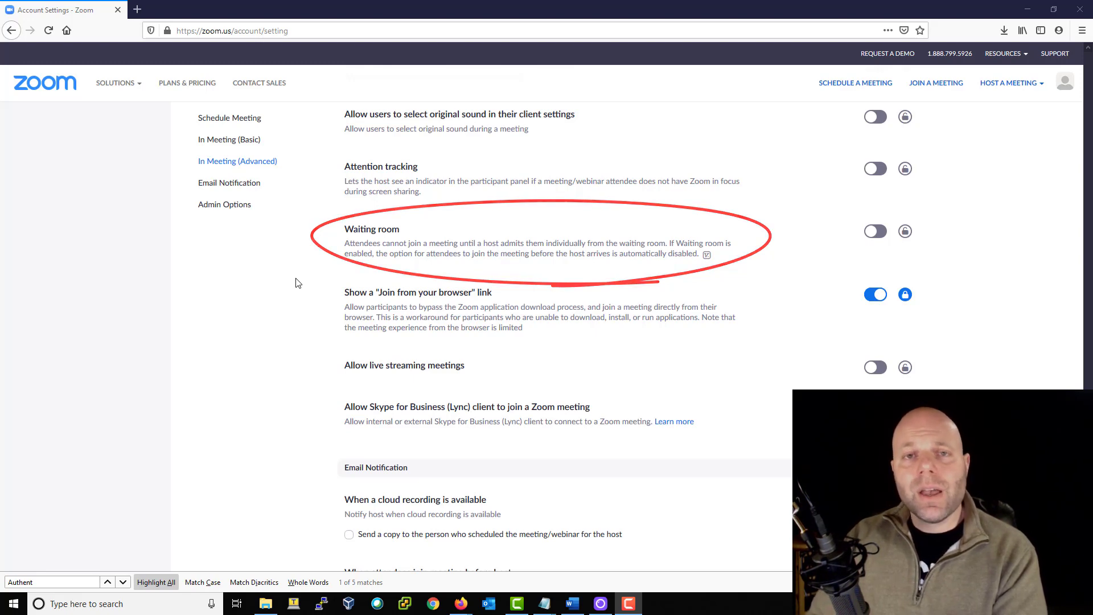
pyautogui.click(244, 501)
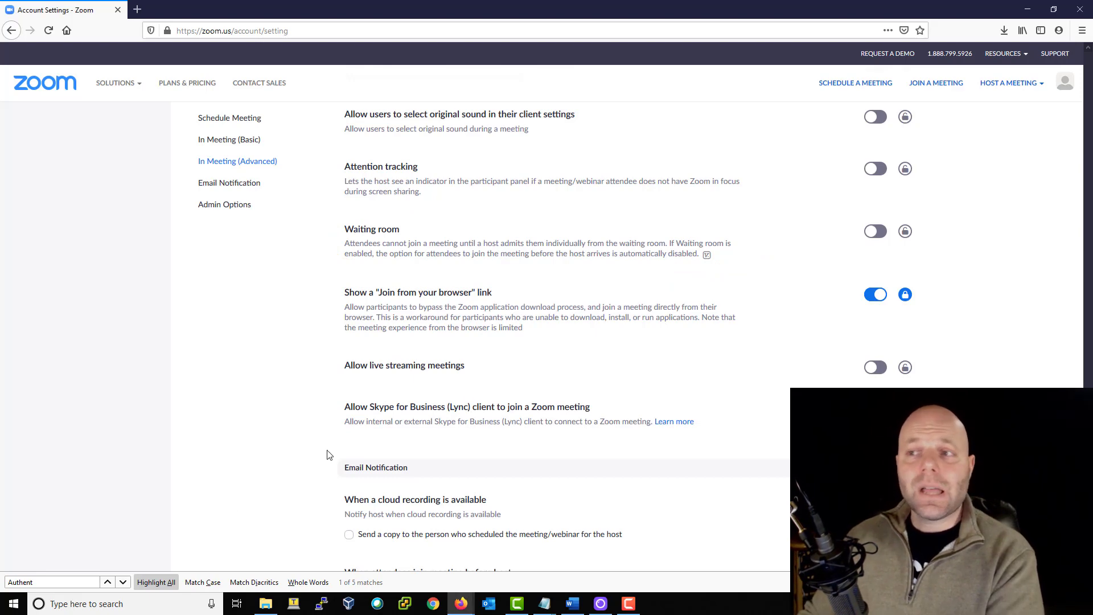
pyautogui.click(1027, 10)
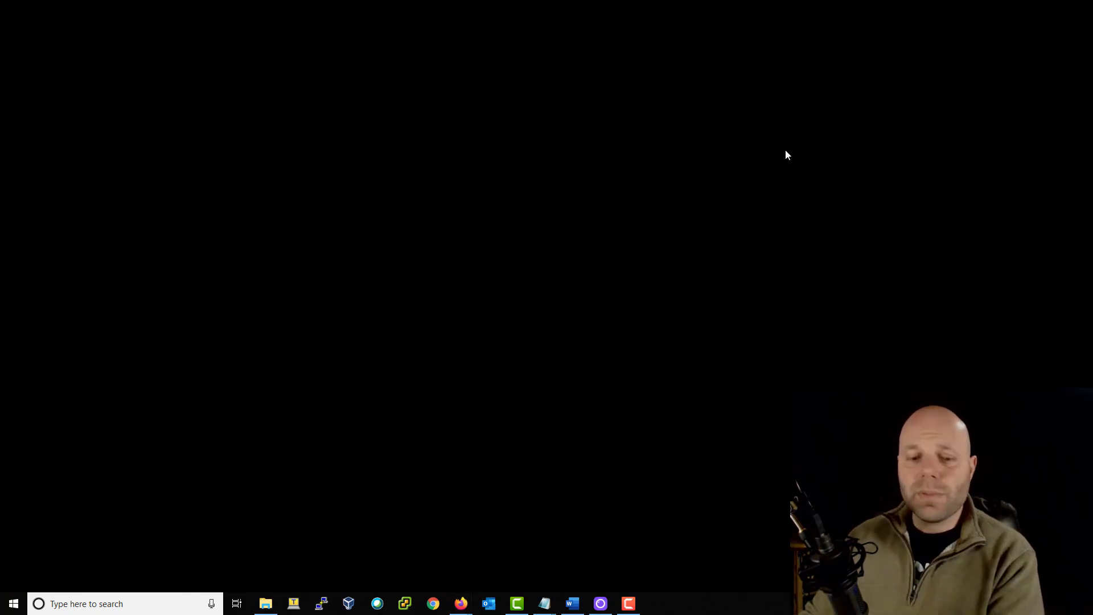
# - Search 'zoom' in Windows, launch the Zoom client, and open its Schedule meeting form
pyautogui.click(185, 607)
pyautogui.write('zoom')
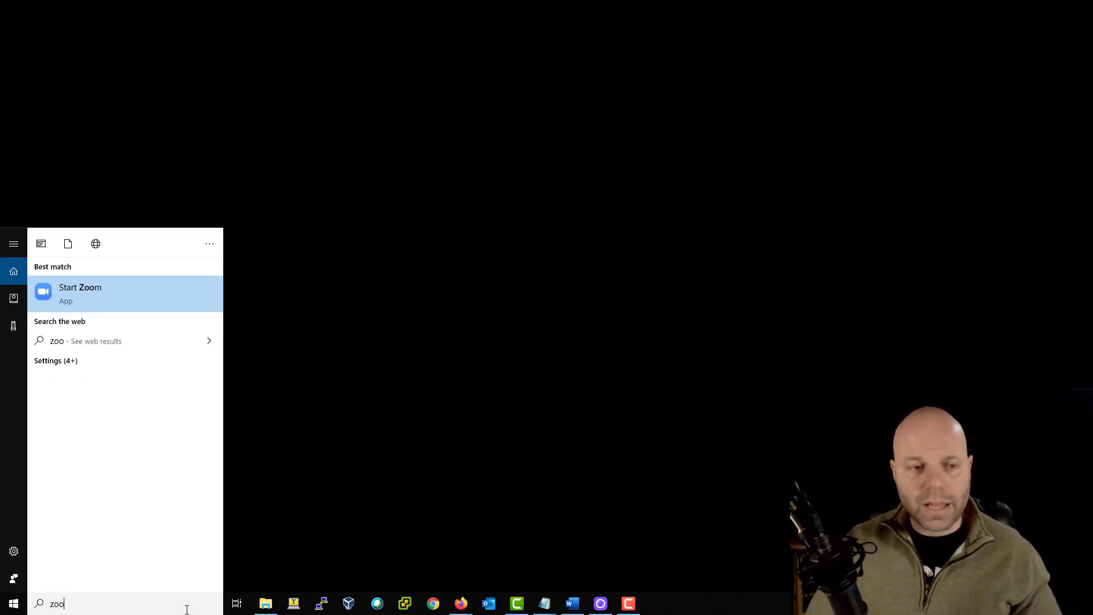
pyautogui.press('Return')
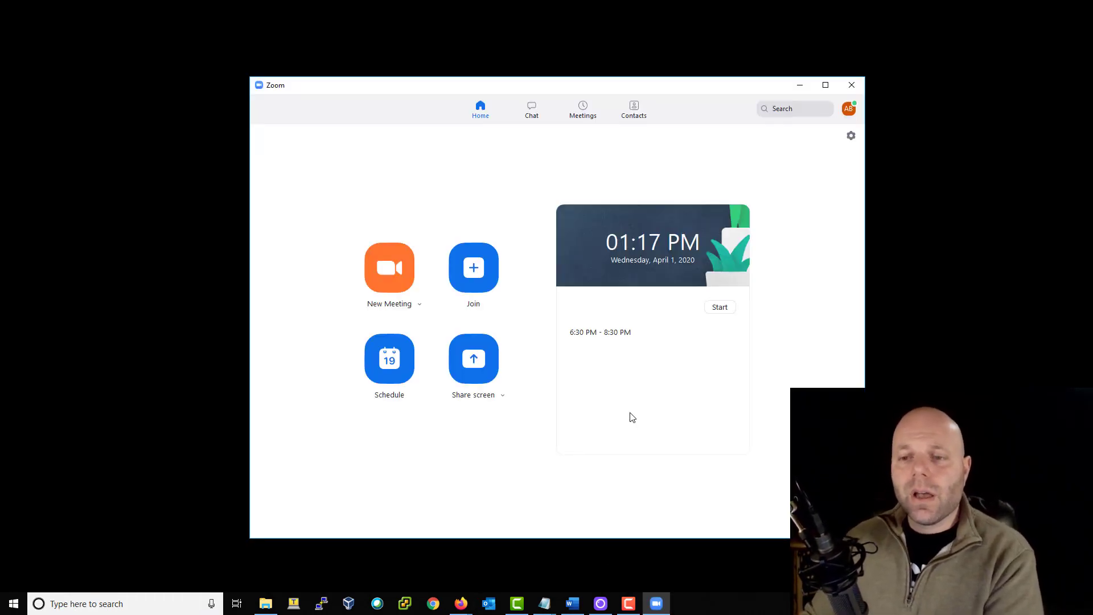
pyautogui.click(394, 368)
# - Title the meeting 'TEST MEETING' and require a custom meeting password instead of the generated one
pyautogui.write('TEST ME')
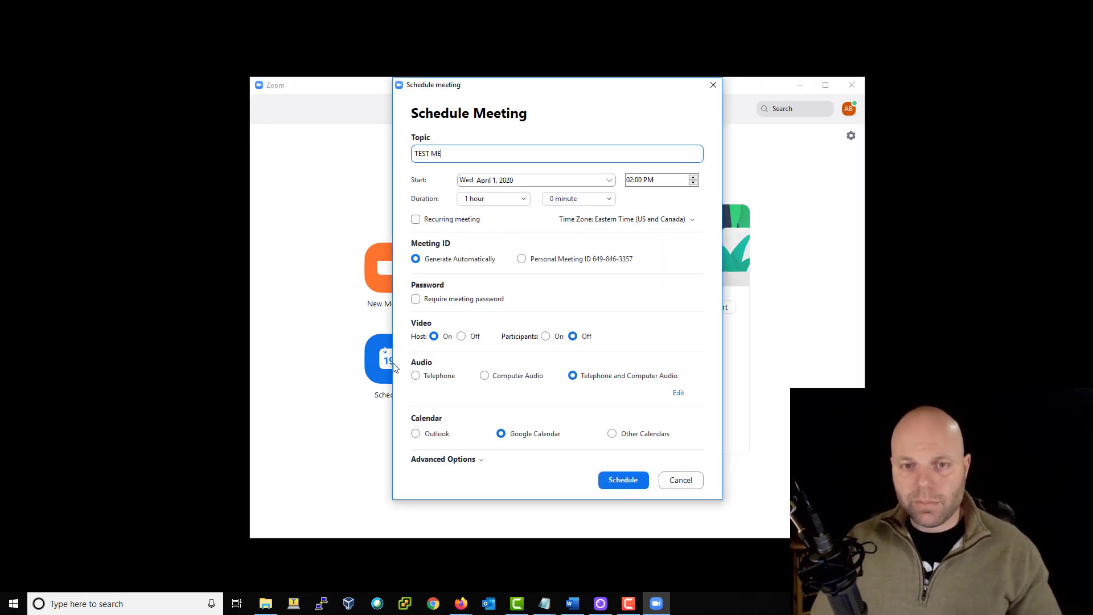
pyautogui.write('ETING')
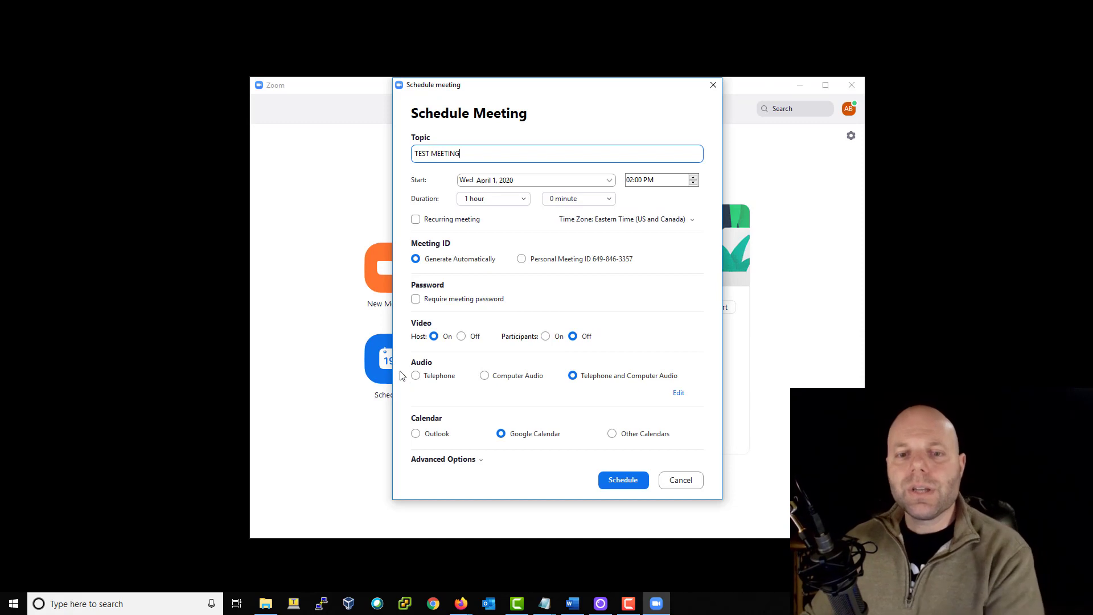
pyautogui.click(416, 299)
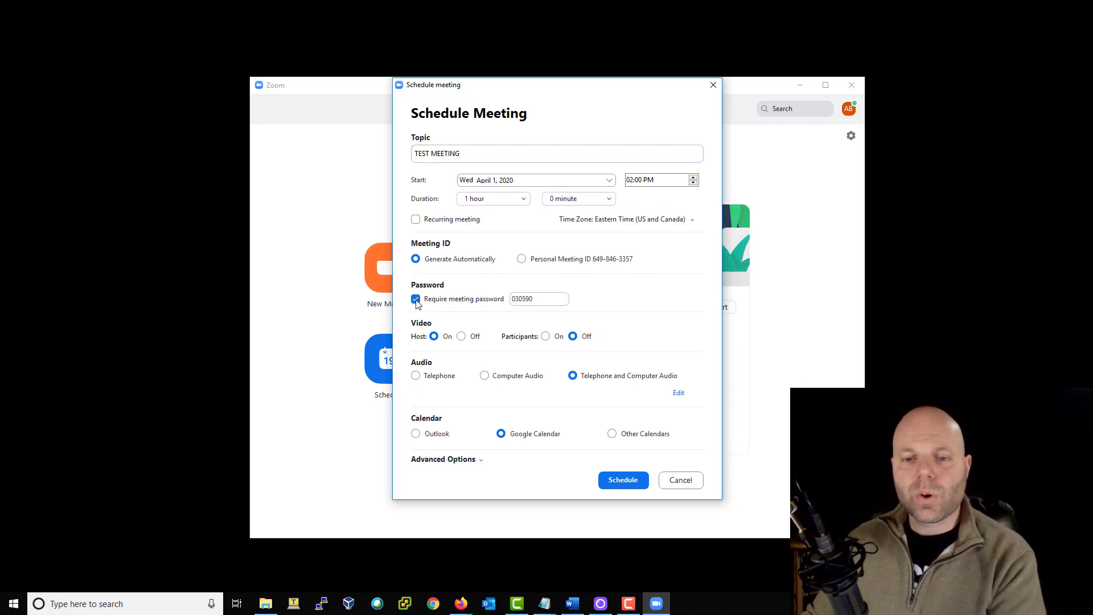
pyautogui.doubleClick(549, 298)
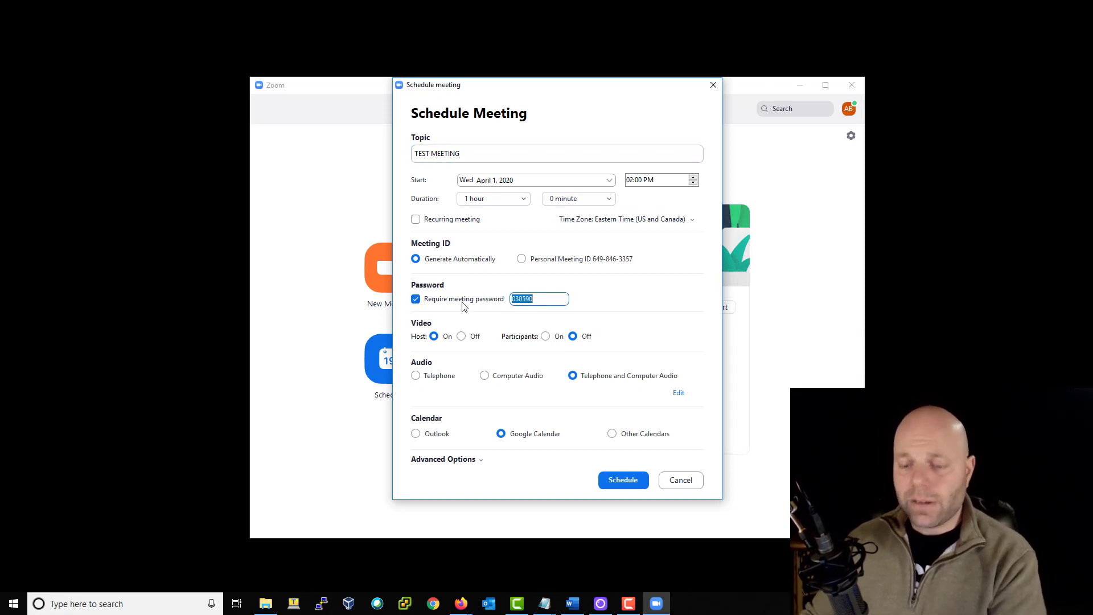
pyautogui.write('12345')
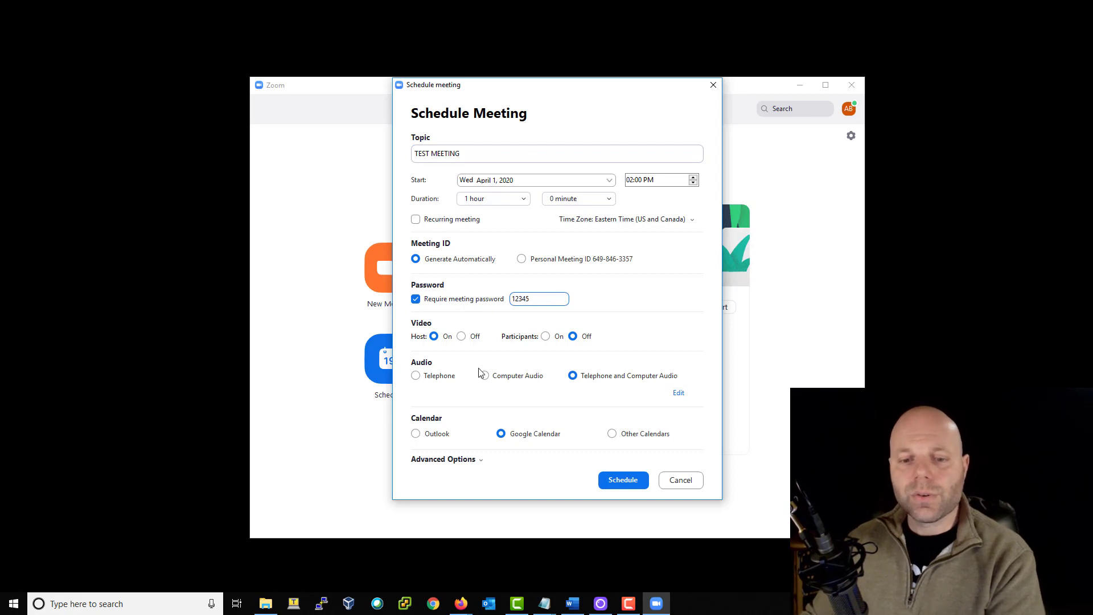
# - Try the waiting room option under Advanced Options, leave it off, and cancel the form
pyautogui.click(444, 459)
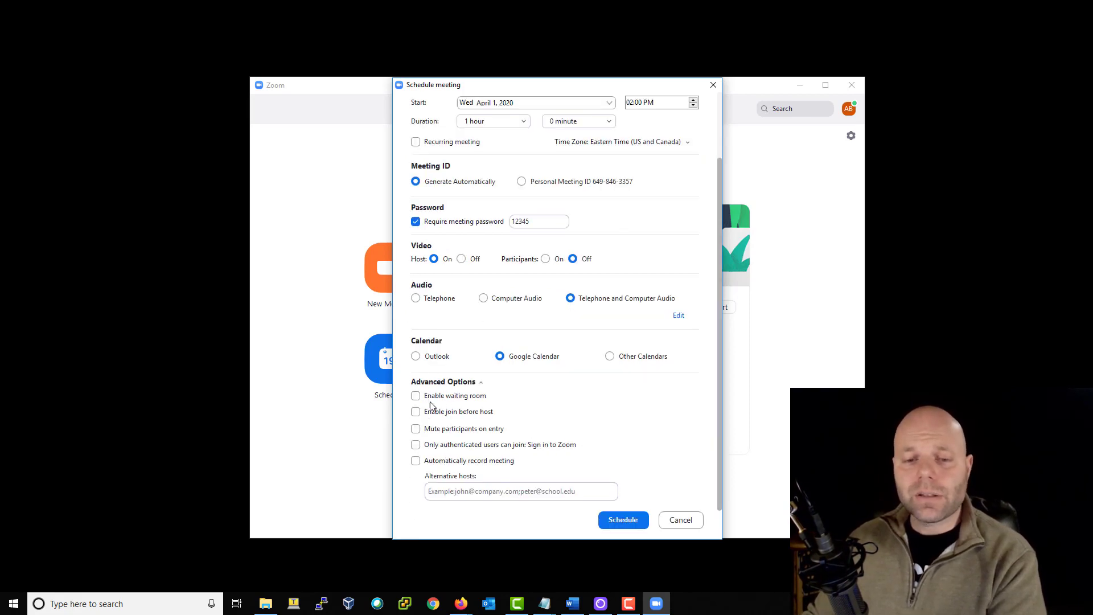
pyautogui.click(416, 396)
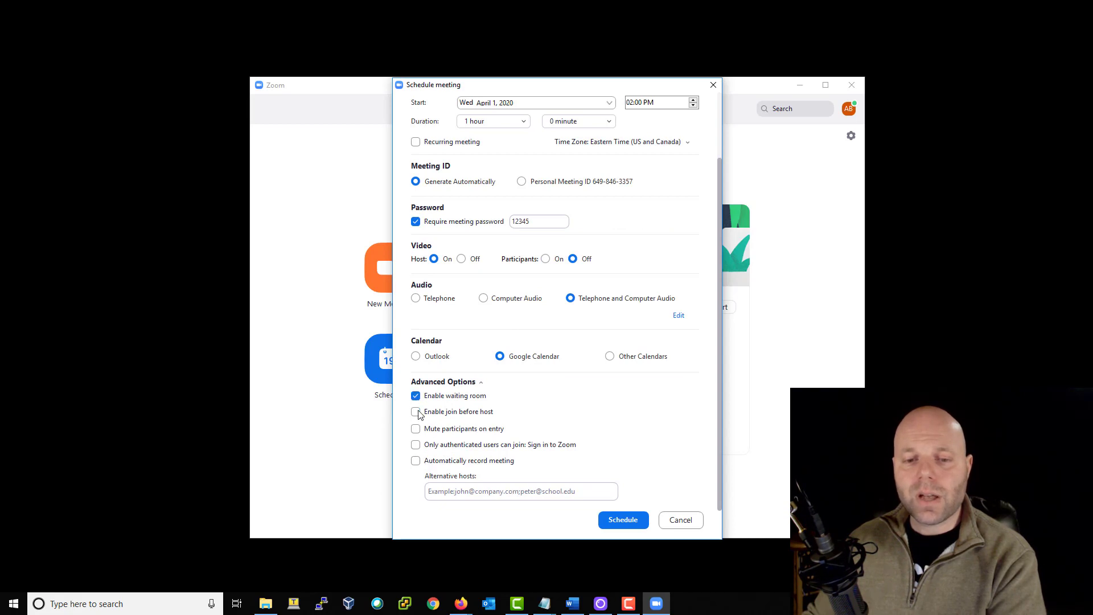
pyautogui.click(416, 395)
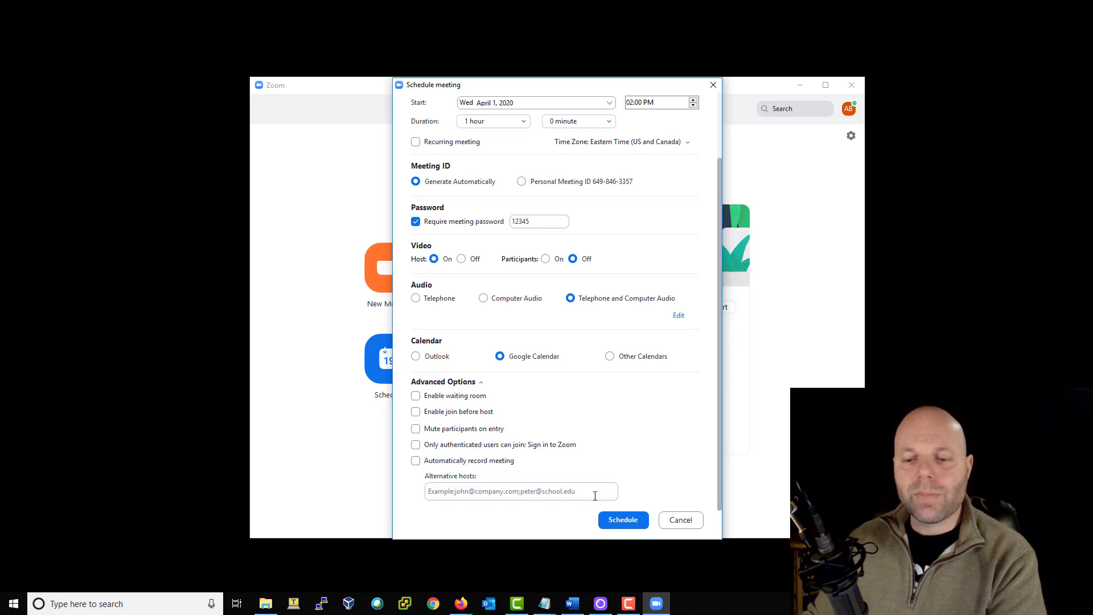
pyautogui.click(677, 520)
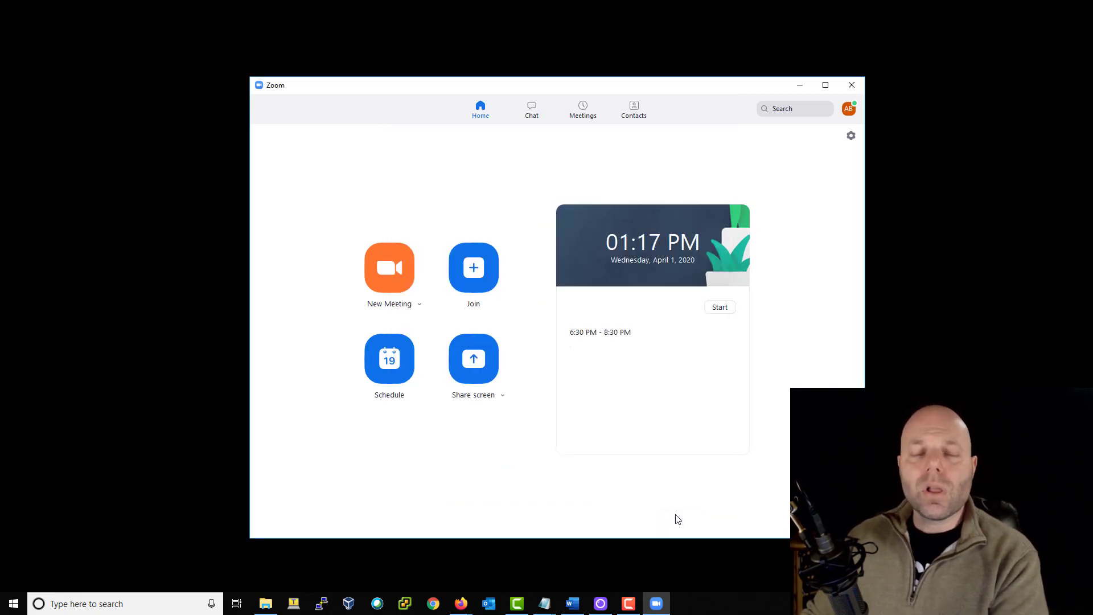